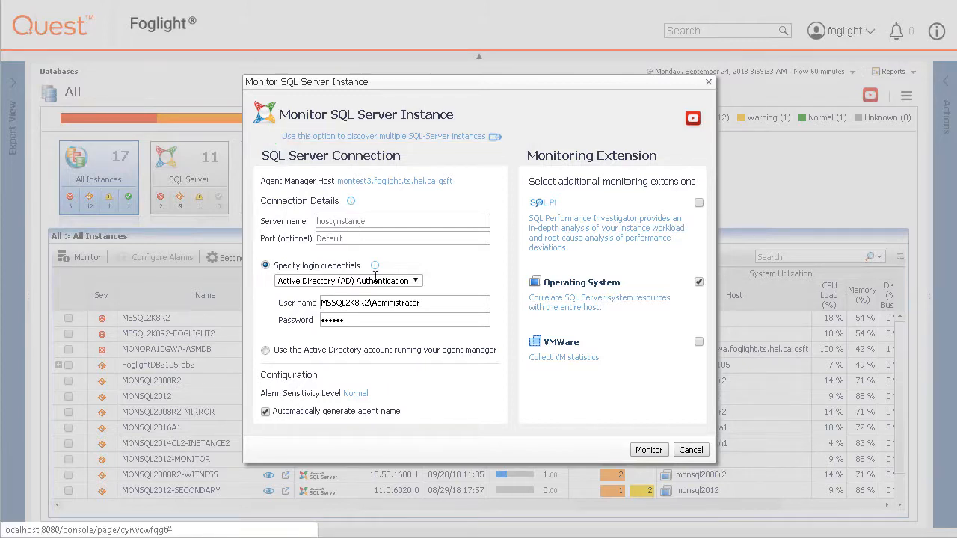
Step: Bring up the Monitor SQL Server Instance form with the Operating System extension enabled
{"action": "mouse_move", "coordinate": [351, 201]}
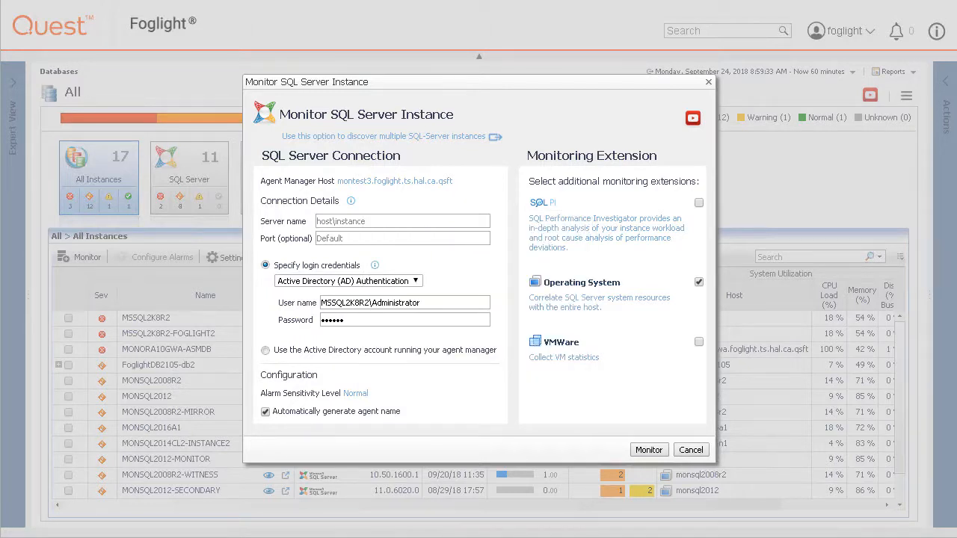
Step: Enter MONSQL2014CL as the instance's server name
{"action": "left_click", "coordinate": [360, 222]}
{"action": "type", "text": "MONSQL2014C"}
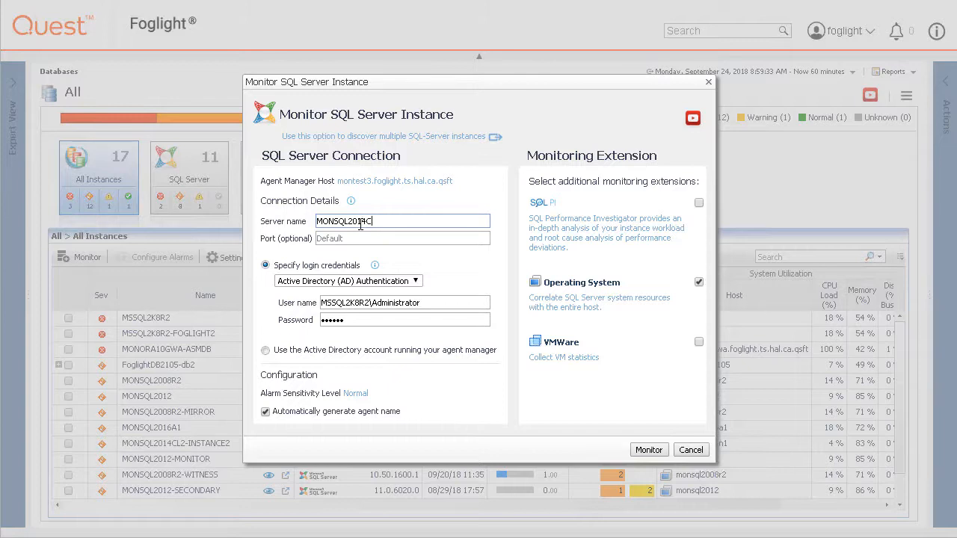
{"action": "type", "text": "L"}
{"action": "key", "text": "Tab"}
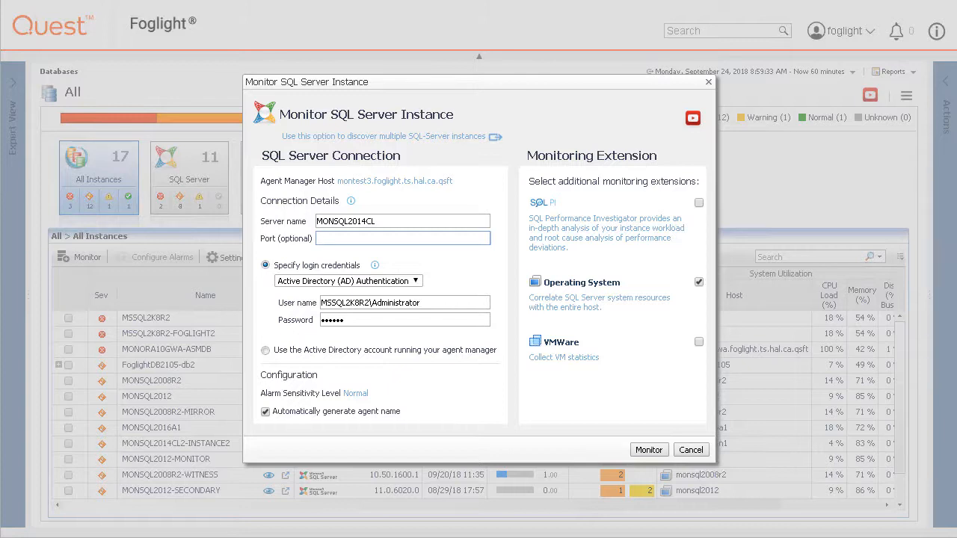
Step: Keep Active Directory authentication with a different domain user and password, and show alarm sensitivity options
{"action": "left_click", "coordinate": [416, 282]}
{"action": "left_click", "coordinate": [416, 282]}
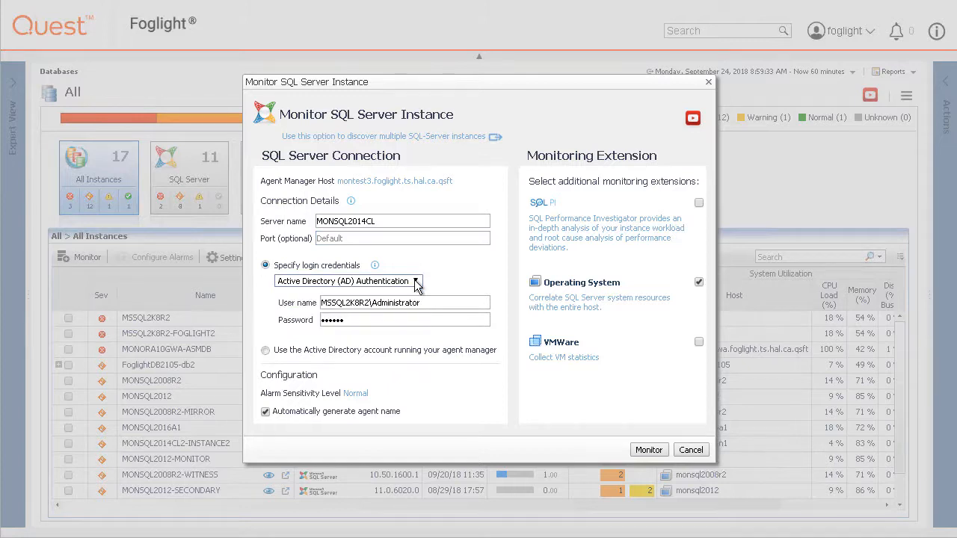
{"action": "left_click_drag", "start_coordinate": [420, 303], "coordinate": [255, 302]}
{"action": "type", "text": "FOGLIGHT\\FOGTEST"}
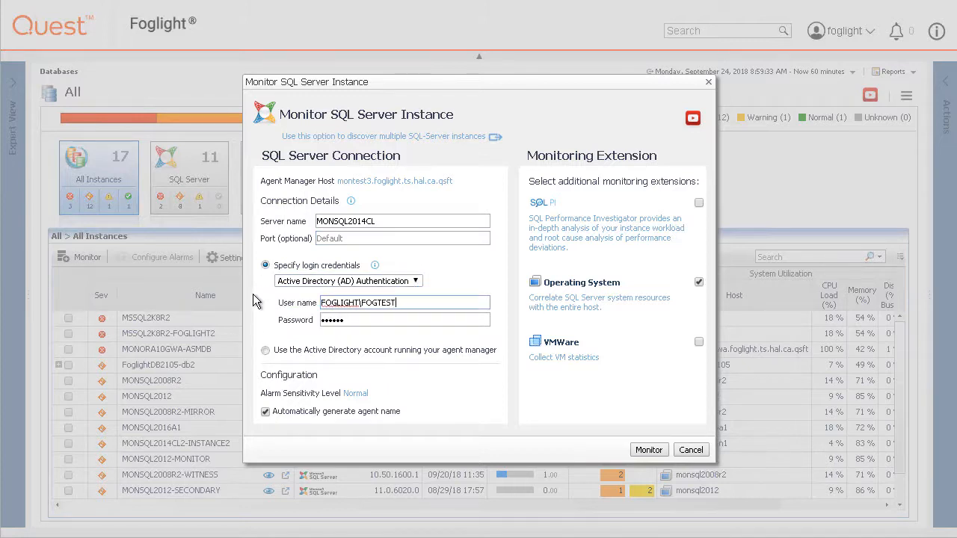
{"action": "key", "text": "Tab"}
{"action": "type", "text": "password"}
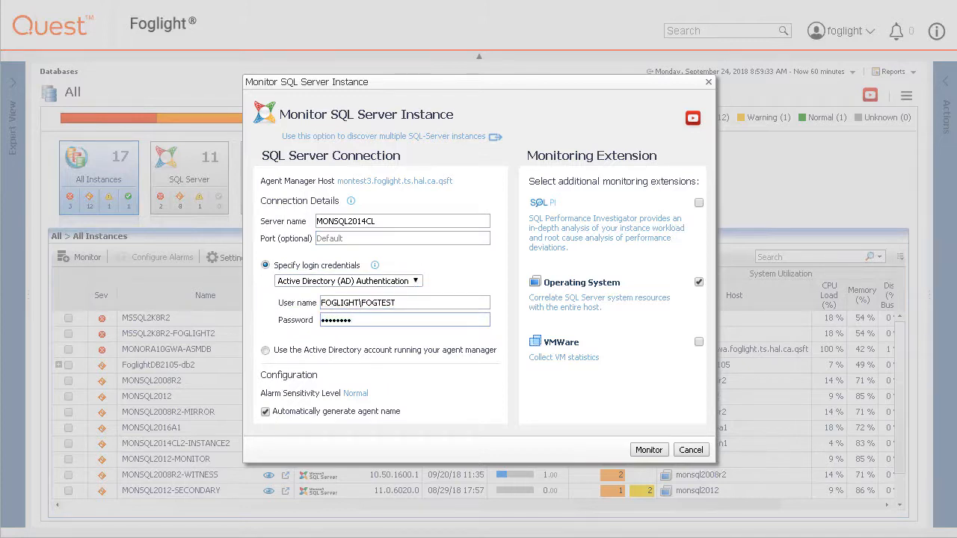
{"action": "left_click", "coordinate": [357, 394]}
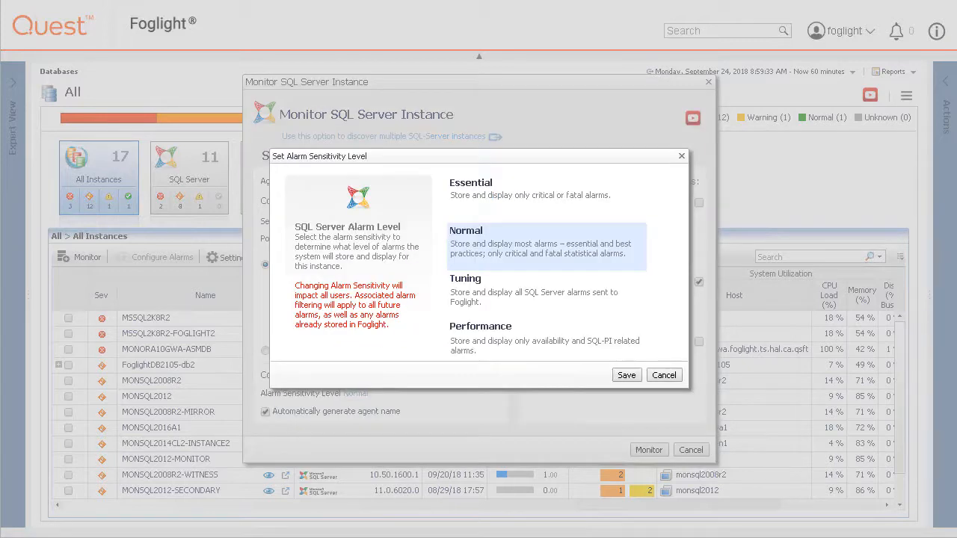
Step: Leave alarm sensitivity at Normal and bring up the Operating System extension's host connection settings
{"action": "left_click", "coordinate": [664, 378]}
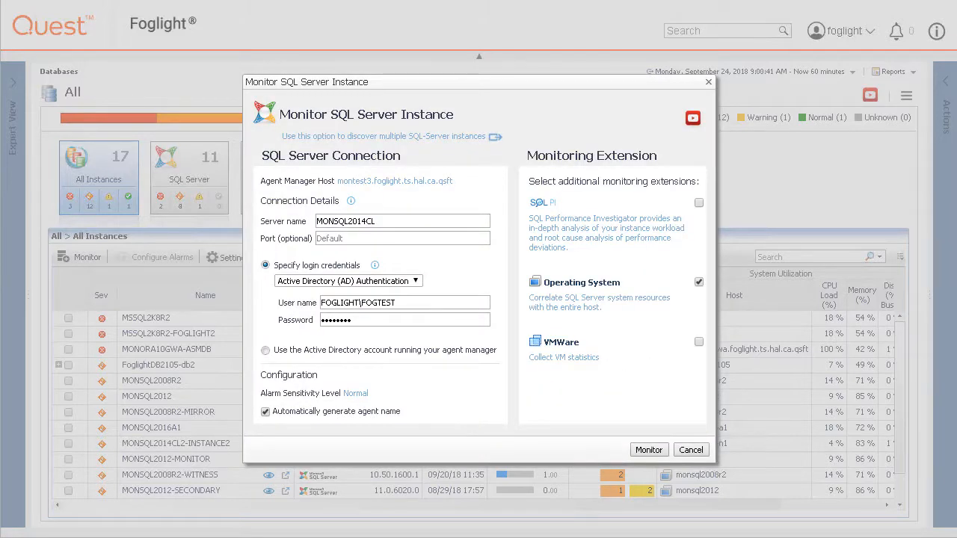
{"action": "left_click", "coordinate": [541, 307]}
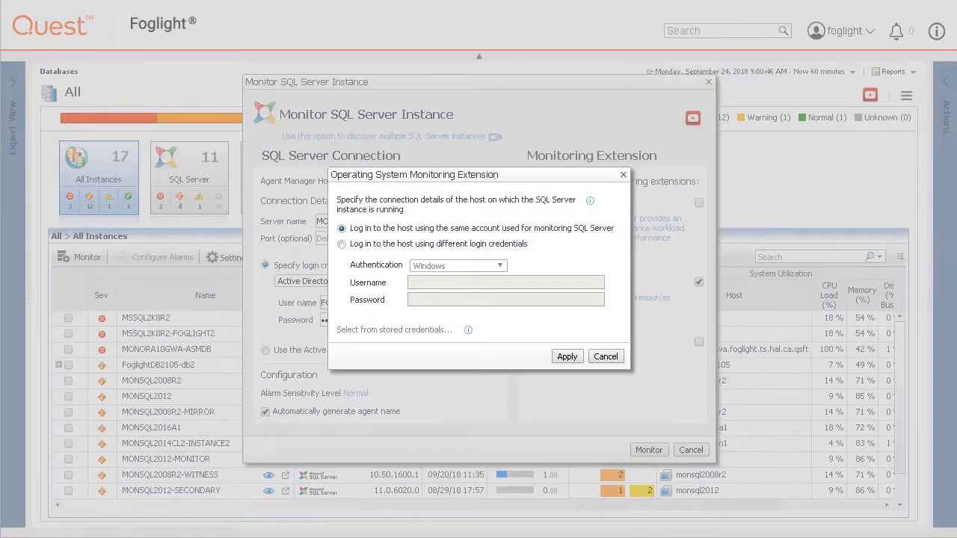
Step: Have the Operating System extension log in to the host with separate Windows domain credentials
{"action": "left_click", "coordinate": [342, 244]}
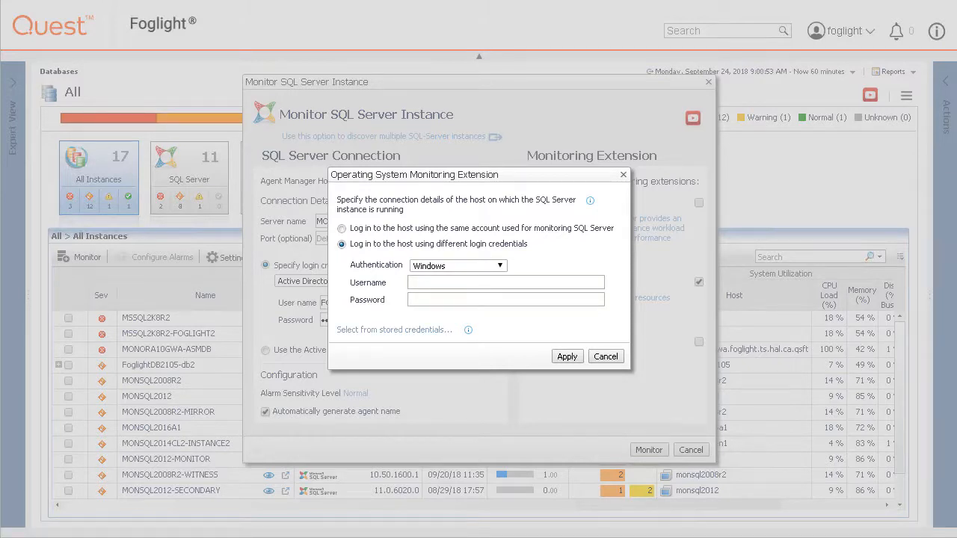
{"action": "left_click", "coordinate": [501, 267]}
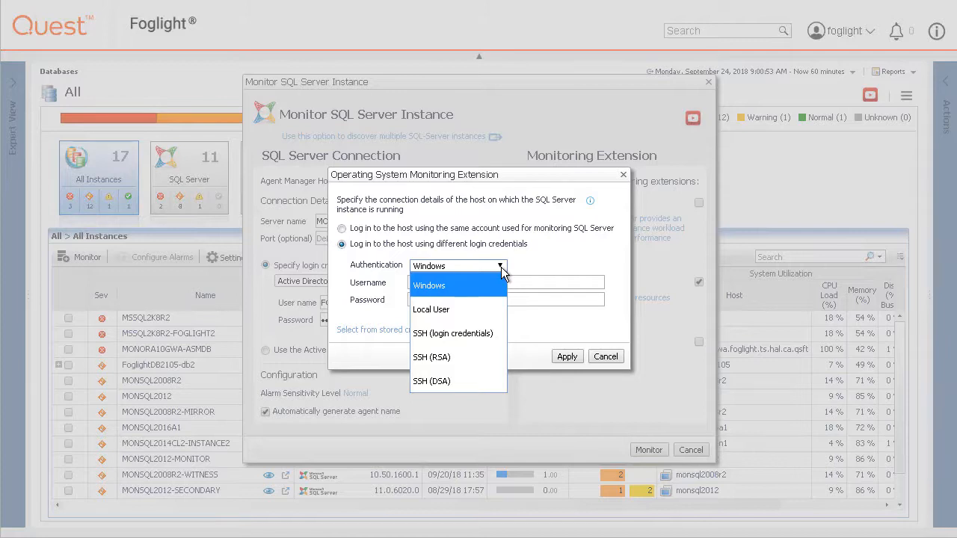
{"action": "left_click", "coordinate": [503, 273]}
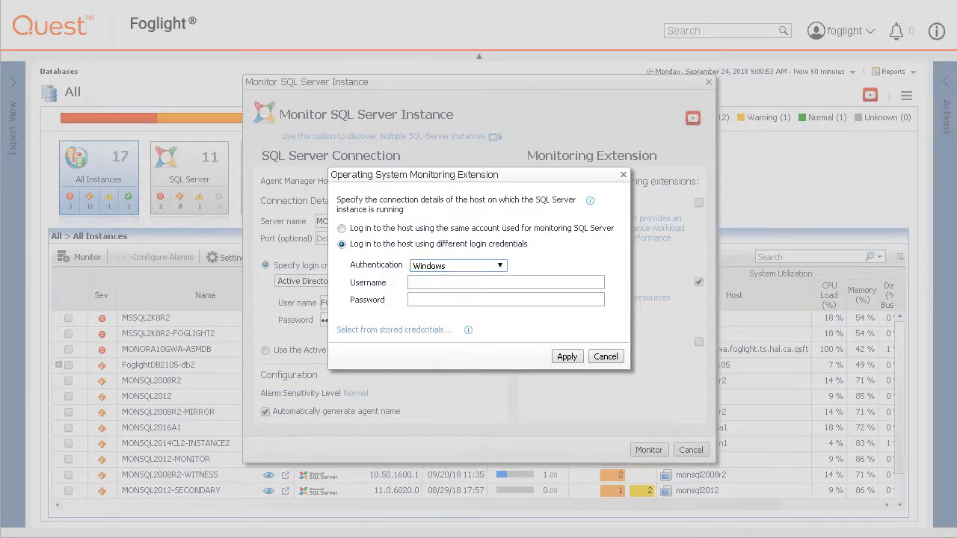
{"action": "left_click", "coordinate": [394, 330]}
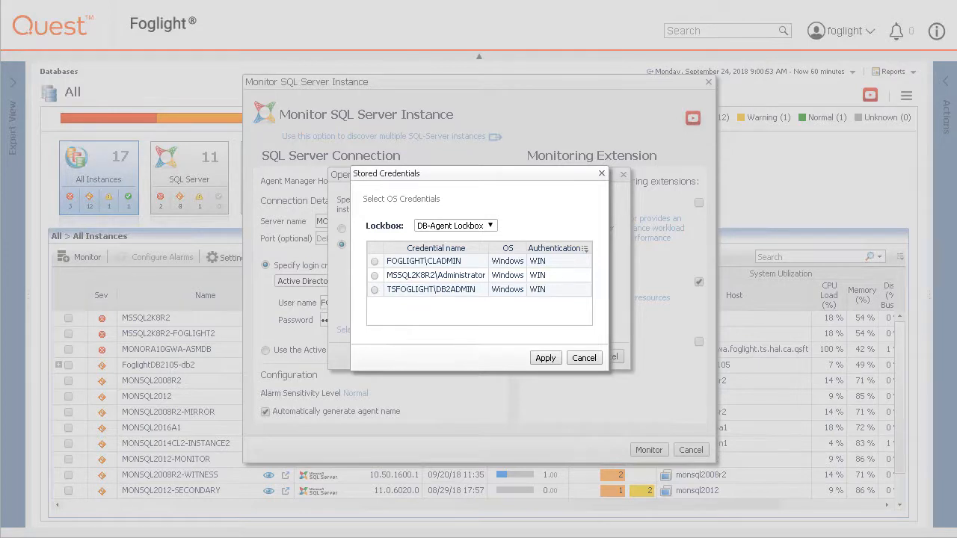
{"action": "left_click", "coordinate": [586, 358]}
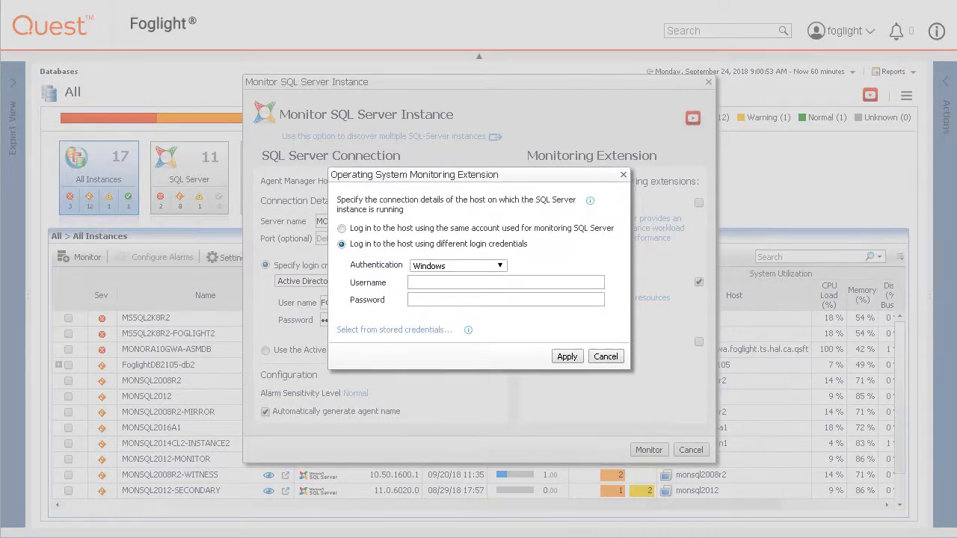
{"action": "left_click", "coordinate": [451, 285]}
{"action": "type", "text": "FOGLIGHT"}
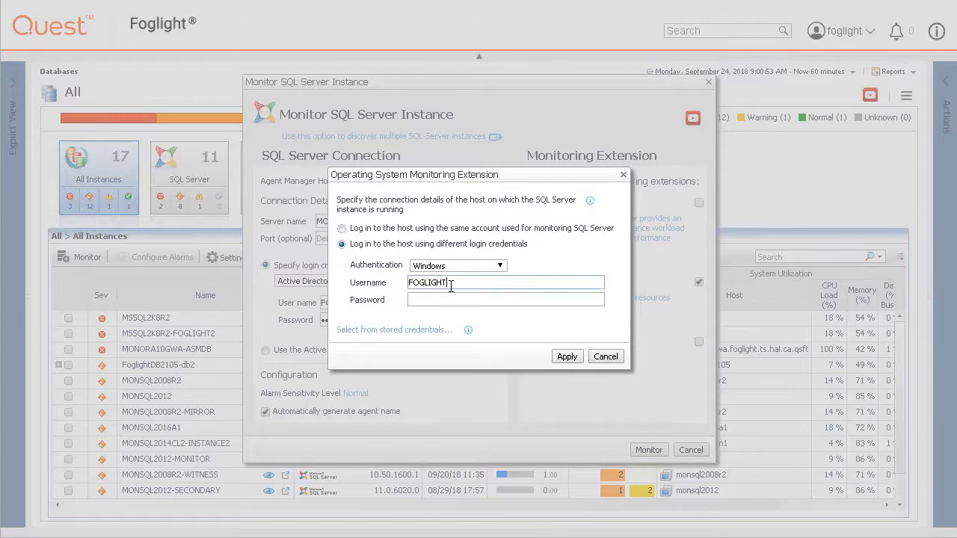
{"action": "type", "text": "\\FOGTEST"}
{"action": "key", "text": "Tab"}
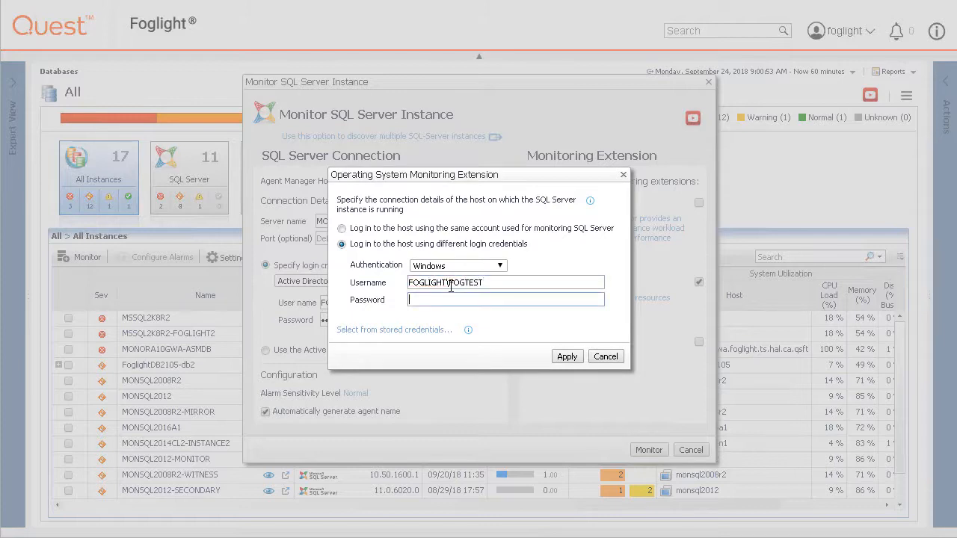
{"action": "type", "text": "********"}
{"action": "left_click", "coordinate": [565, 356]}
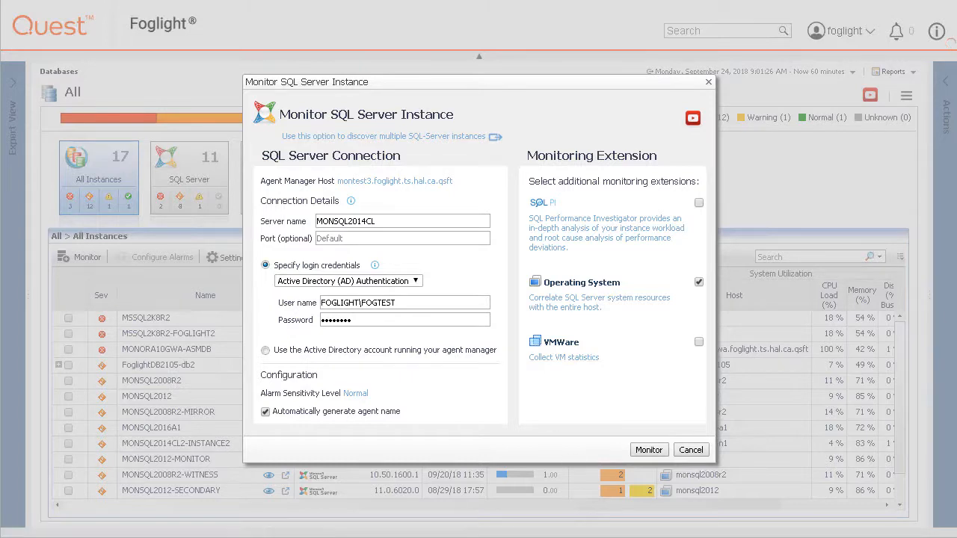
Step: Try the VMWare extension, dismiss its connection settings, and leave it turned off
{"action": "left_click", "coordinate": [698, 342]}
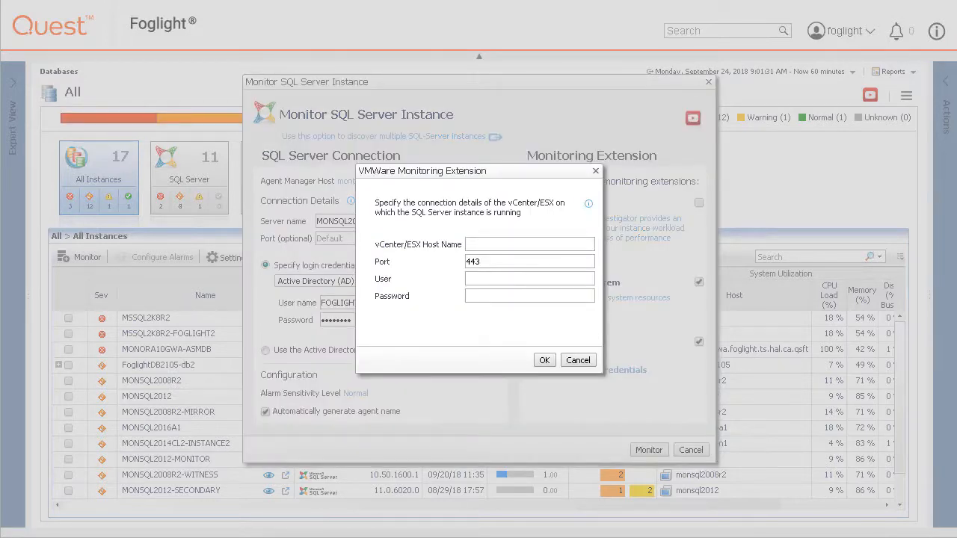
{"action": "left_click", "coordinate": [578, 360]}
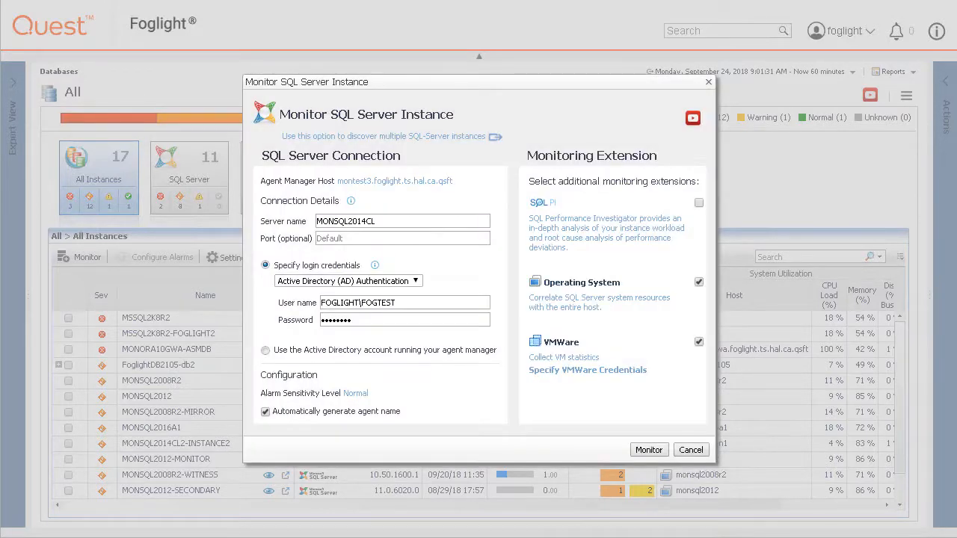
{"action": "left_click", "coordinate": [698, 343]}
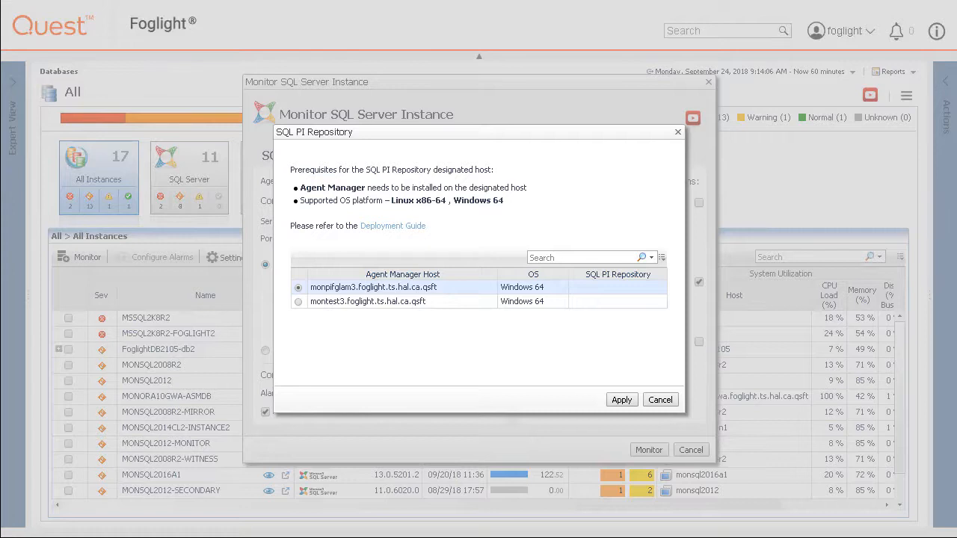
Step: Use the chosen host as SQL PI repository, confirm its settings, and start monitoring
{"action": "left_click", "coordinate": [625, 399]}
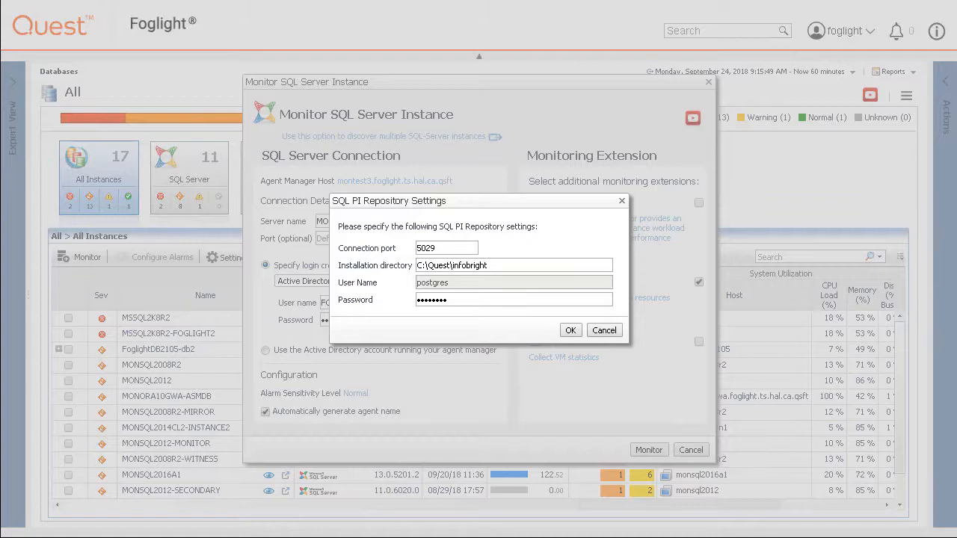
{"action": "key", "text": "Return"}
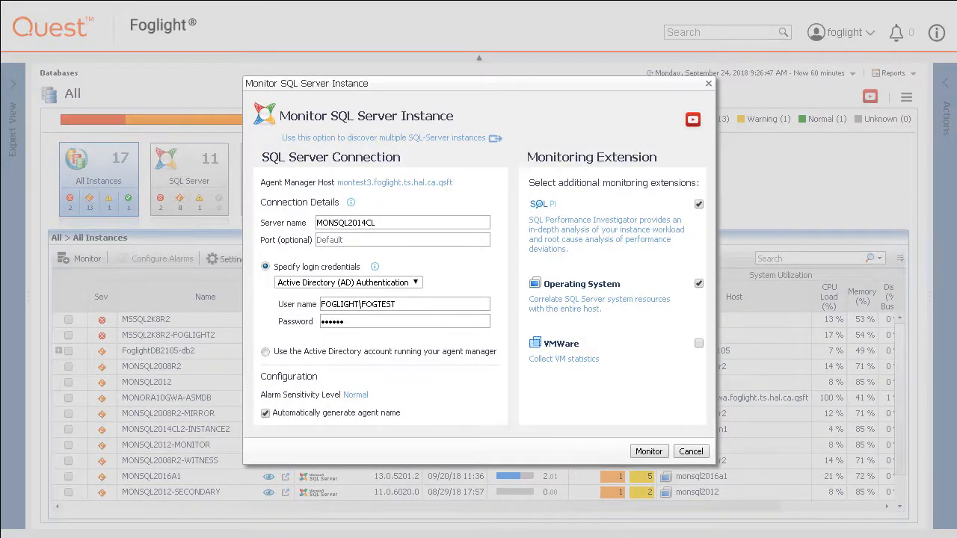
{"action": "left_click", "coordinate": [648, 452]}
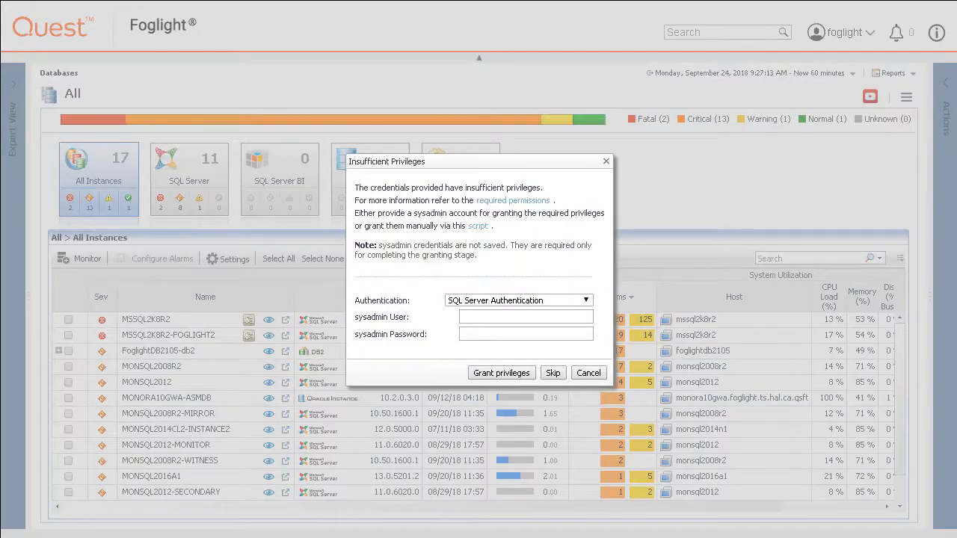
Step: Review the script for granting the required SQL Server privileges
{"action": "left_click", "coordinate": [478, 225]}
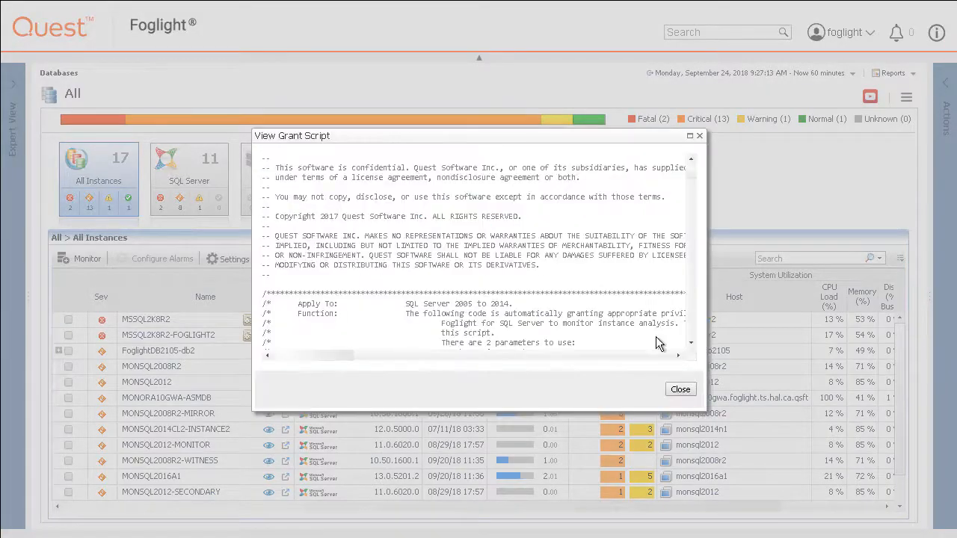
{"action": "scroll", "coordinate": [692, 325], "scroll_direction": "down", "scroll_amount": 15}
{"action": "left_click", "coordinate": [680, 389]}
Step: Grant the privileges using an Active Directory sysadmin account and its password
{"action": "left_click", "coordinate": [501, 301]}
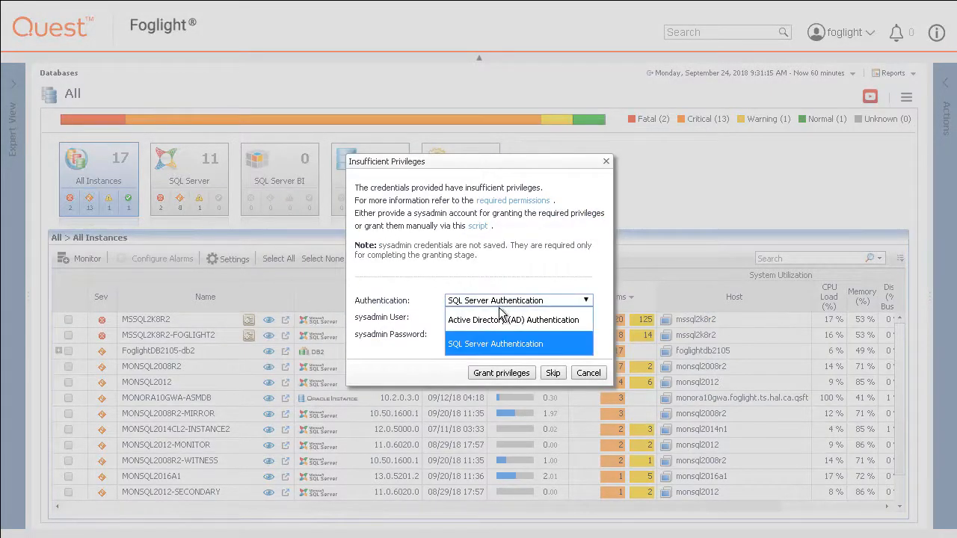
{"action": "left_click", "coordinate": [501, 319]}
{"action": "left_click", "coordinate": [498, 319]}
{"action": "type", "text": "FOGLIGHT\\CLADMIN"}
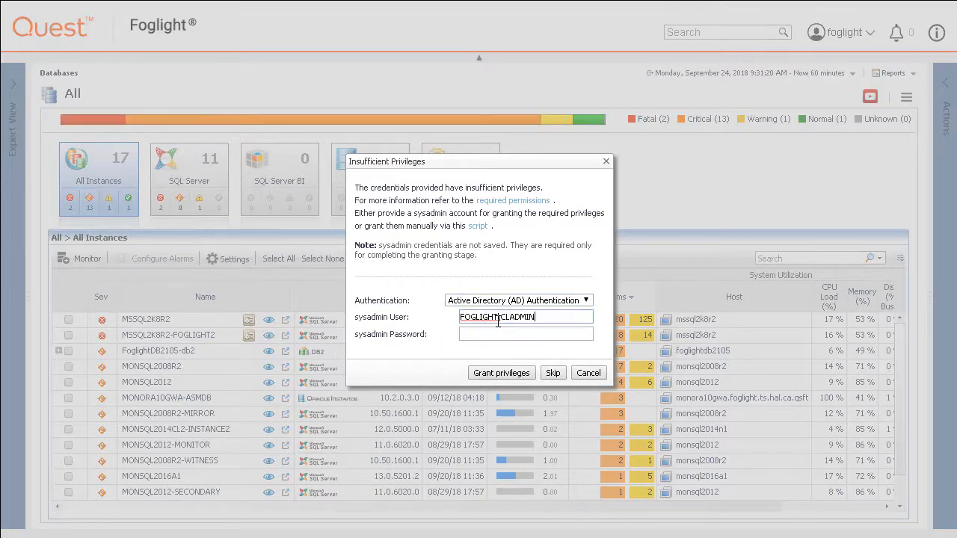
{"action": "key", "text": "Tab"}
{"action": "type", "text": "********"}
{"action": "left_click", "coordinate": [523, 371]}
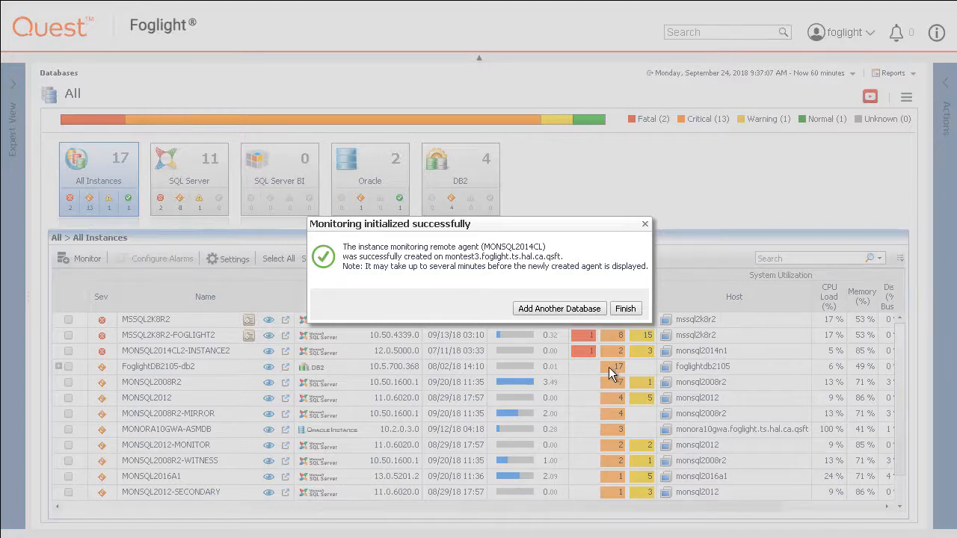
Step: Finish the wizard and filter the Databases view to SQL Server instances, now including MONSQL2014CL
{"action": "left_click", "coordinate": [625, 309]}
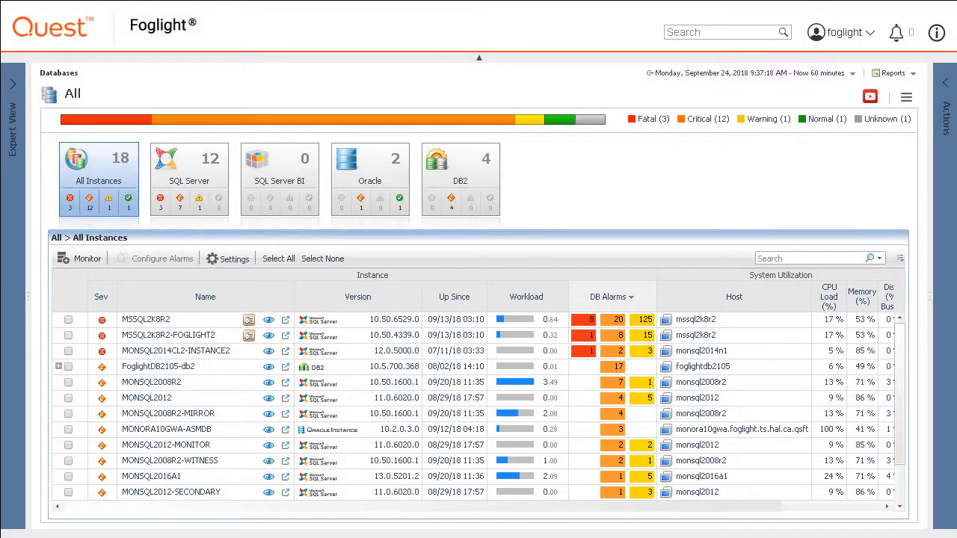
{"action": "left_click", "coordinate": [188, 167]}
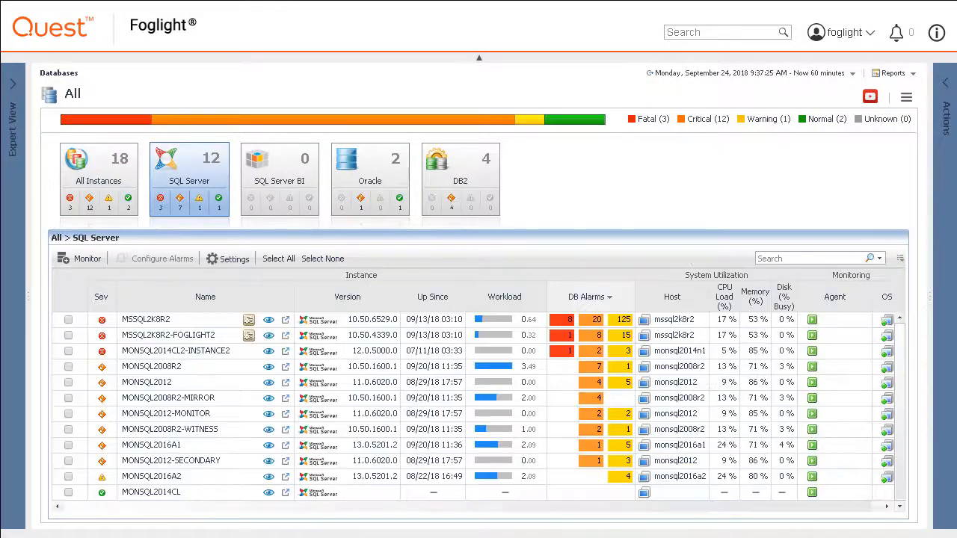